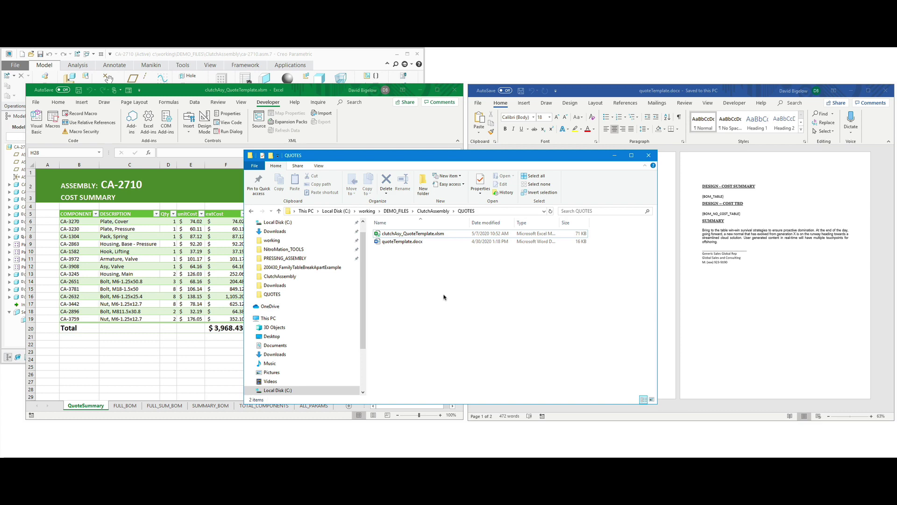
Preview quoteTemplate.docx in Word, then bring the Excel cost summary workbook to the front.
{"action": "left_click", "coordinate": [418, 242]}
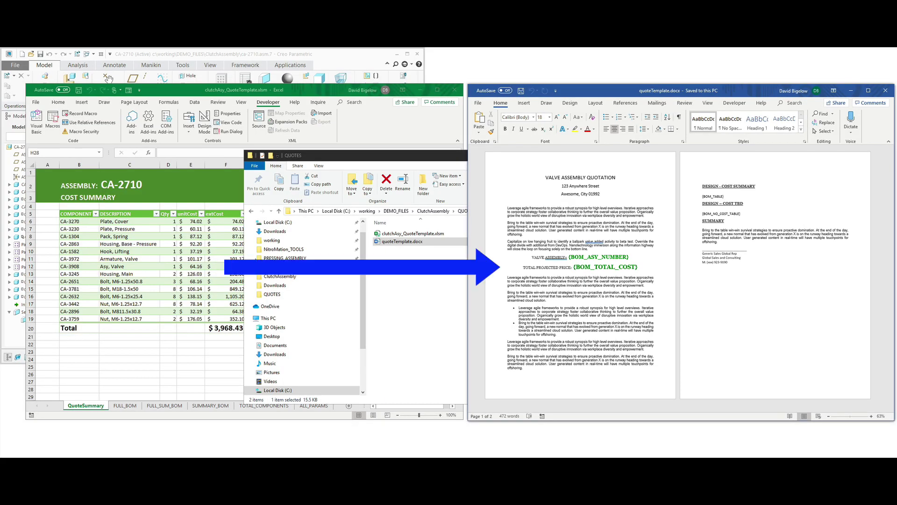
{"action": "left_click", "coordinate": [120, 337]}
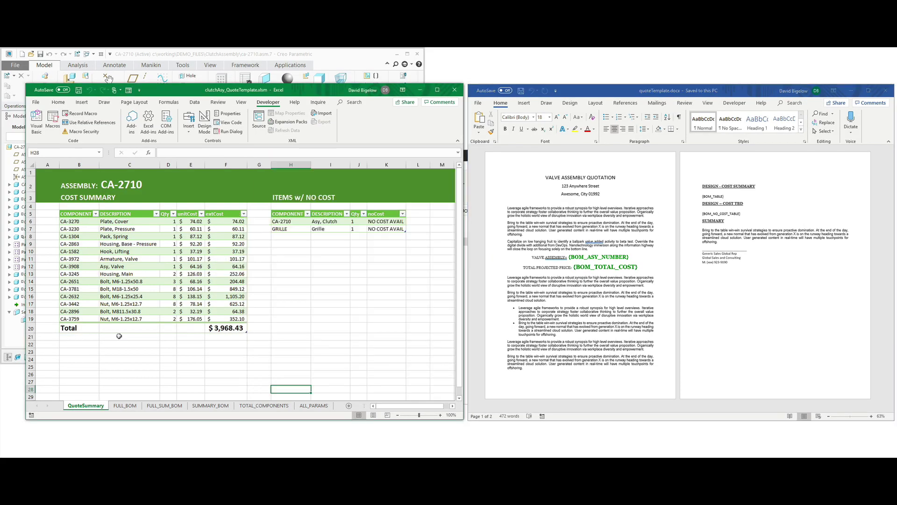
{"action": "left_click", "coordinate": [39, 125]}
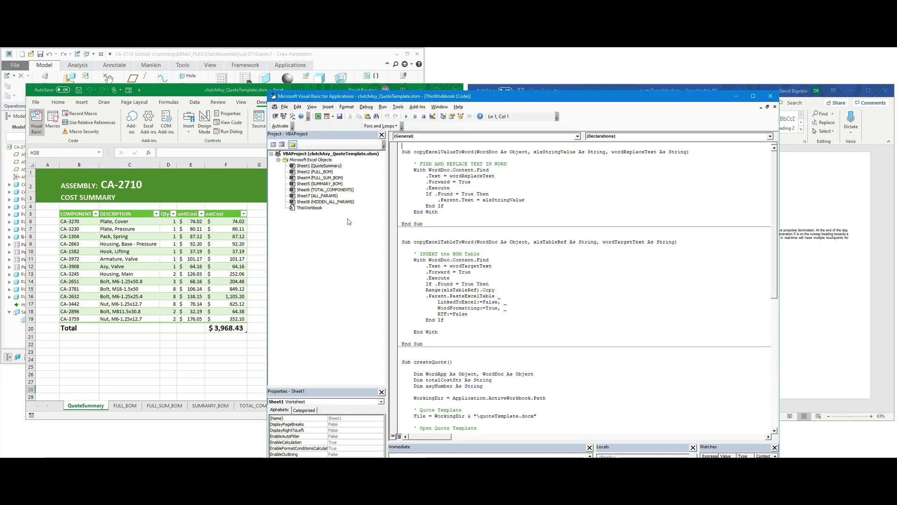
{"action": "left_click", "coordinate": [329, 213]}
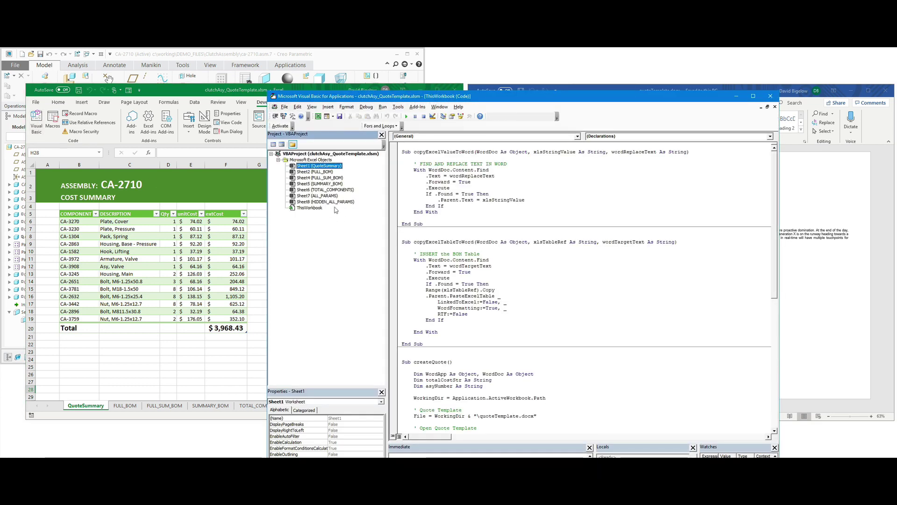
{"action": "double_click", "coordinate": [322, 209]}
{"action": "scroll", "coordinate": [457, 211], "scroll_direction": "down", "scroll_amount": 14}
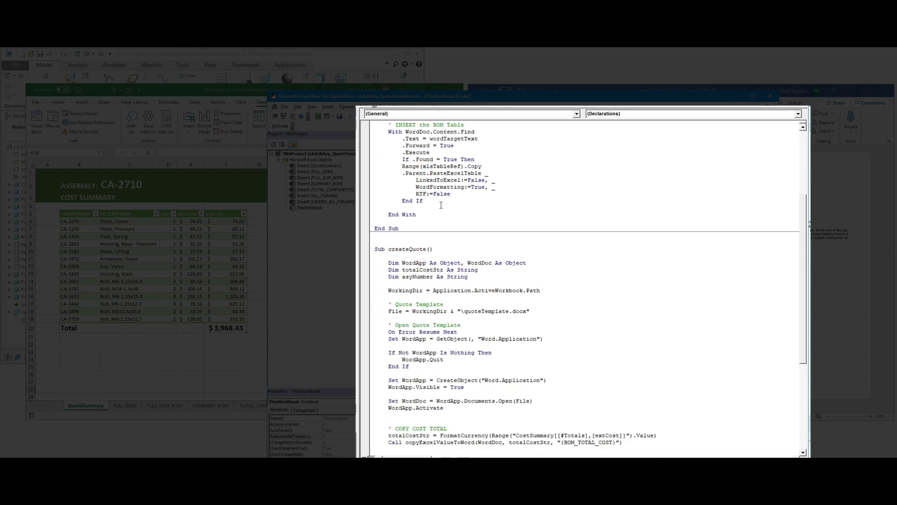
{"action": "scroll", "coordinate": [493, 231], "scroll_direction": "up", "scroll_amount": 4}
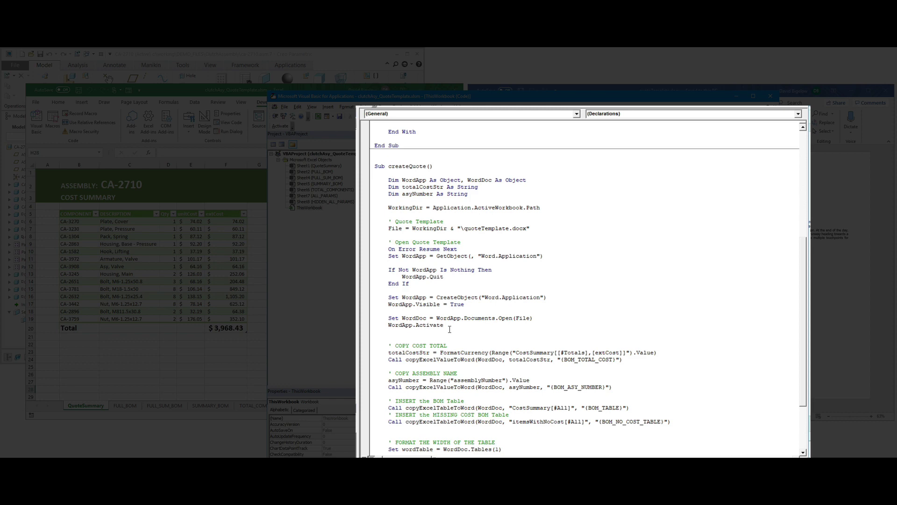
{"action": "scroll", "coordinate": [449, 330], "scroll_direction": "down", "scroll_amount": 4}
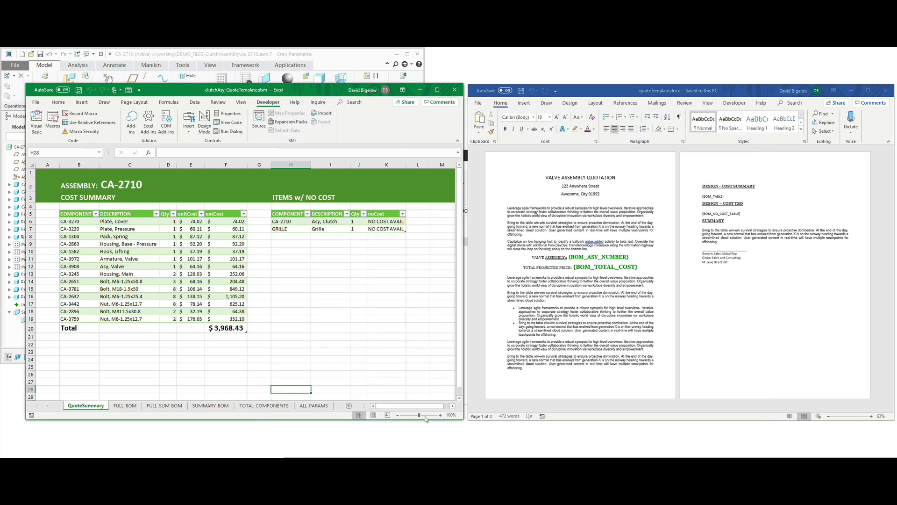
Close the Word quote template and arrange the Excel workbook and QUOTES folder windows.
{"action": "left_click", "coordinate": [884, 91]}
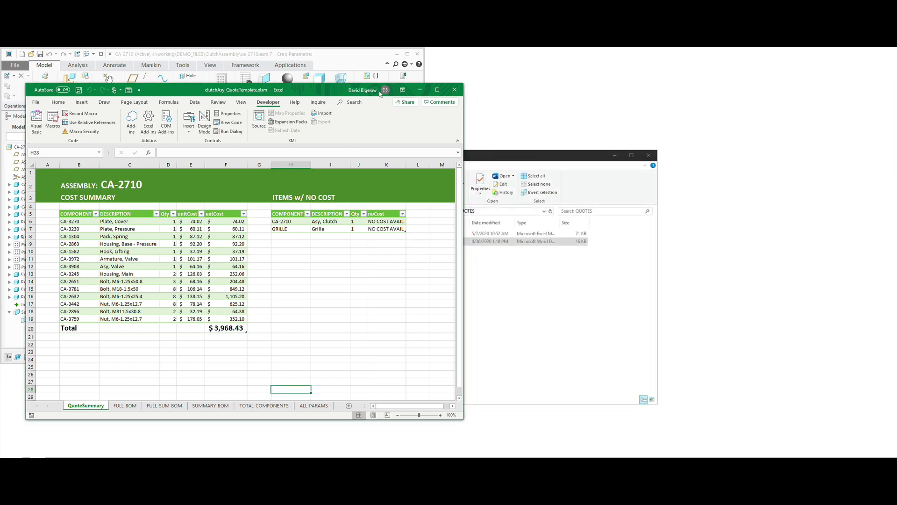
{"action": "left_click_drag", "start_coordinate": [380, 94], "coordinate": [667, 92]}
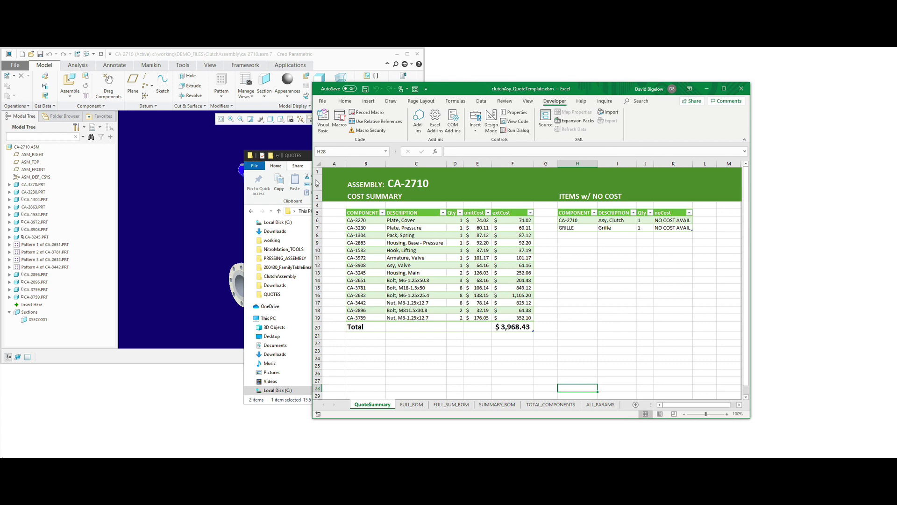
{"action": "left_click", "coordinate": [300, 401]}
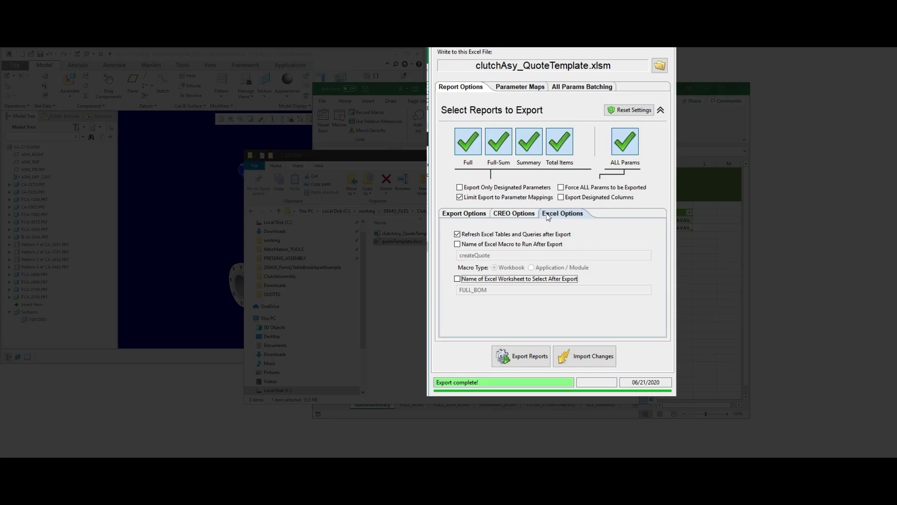
Check the createQuote macro option and the worksheet-to-select option, entering QuoteSummary as the sheet.
{"action": "left_click", "coordinate": [511, 245]}
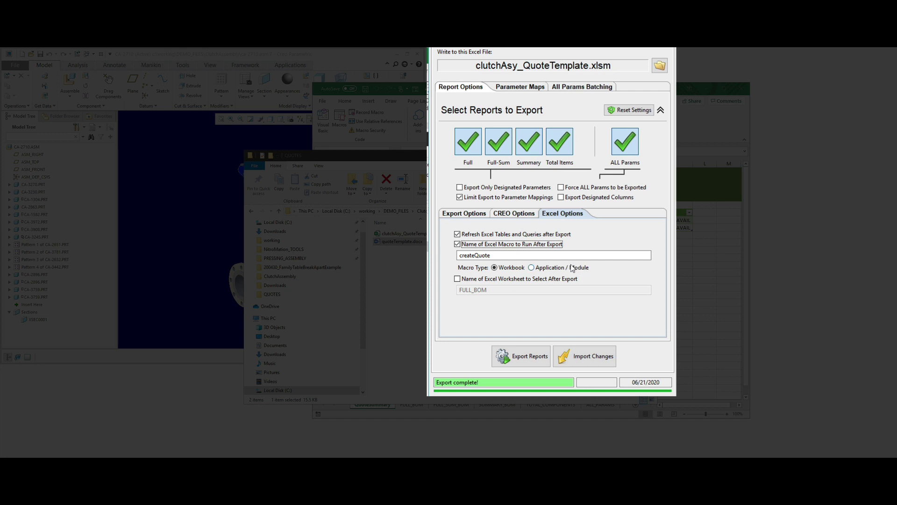
{"action": "left_click", "coordinate": [481, 280]}
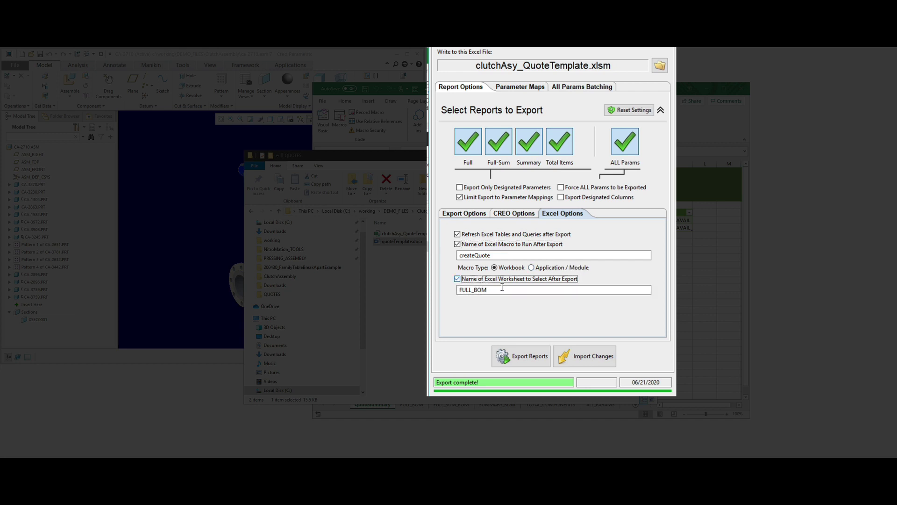
{"action": "key", "text": "Tab"}
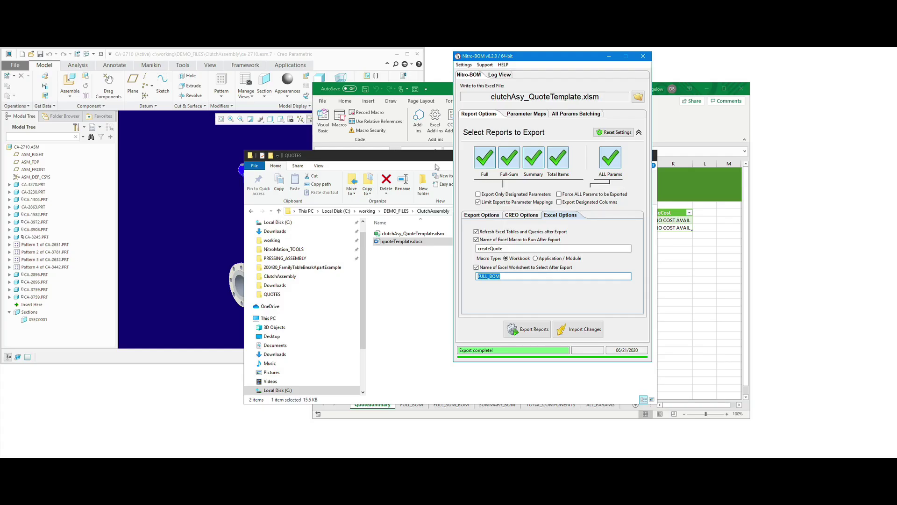
{"action": "left_click", "coordinate": [431, 385]}
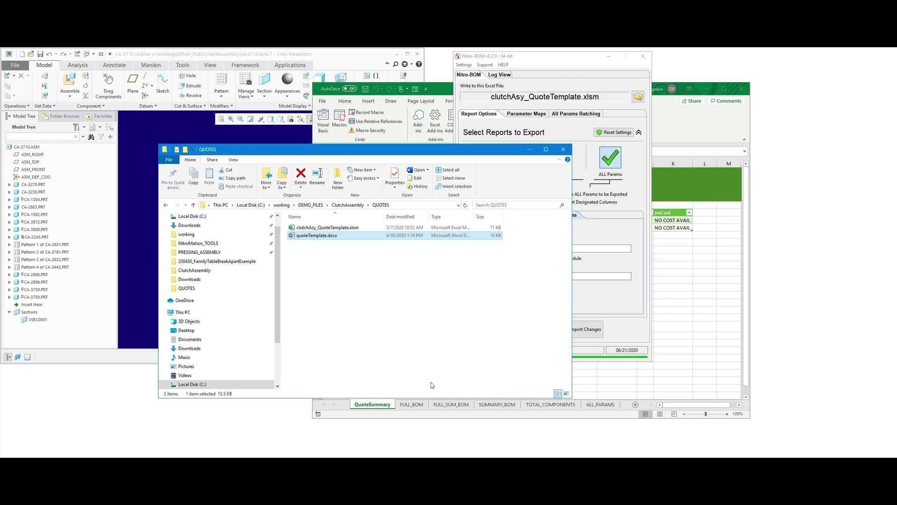
{"action": "left_click", "coordinate": [575, 64]}
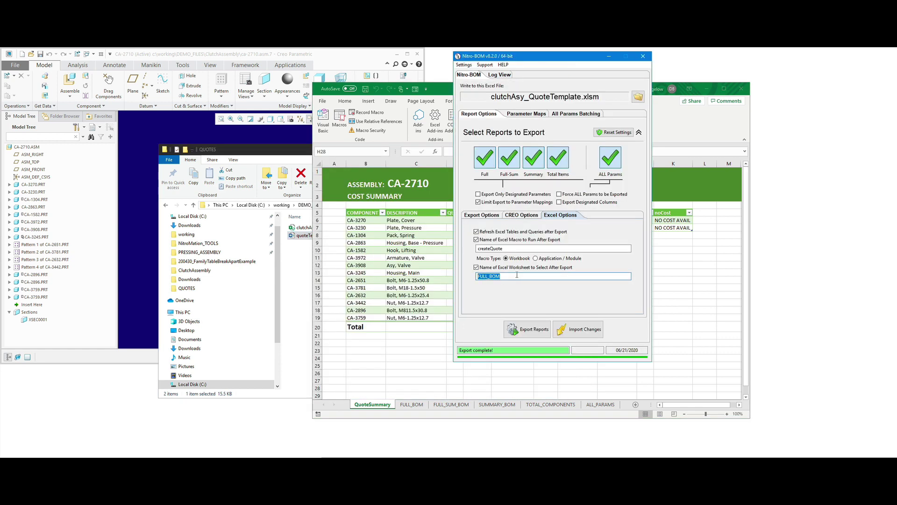
{"action": "type", "text": "Quit"}
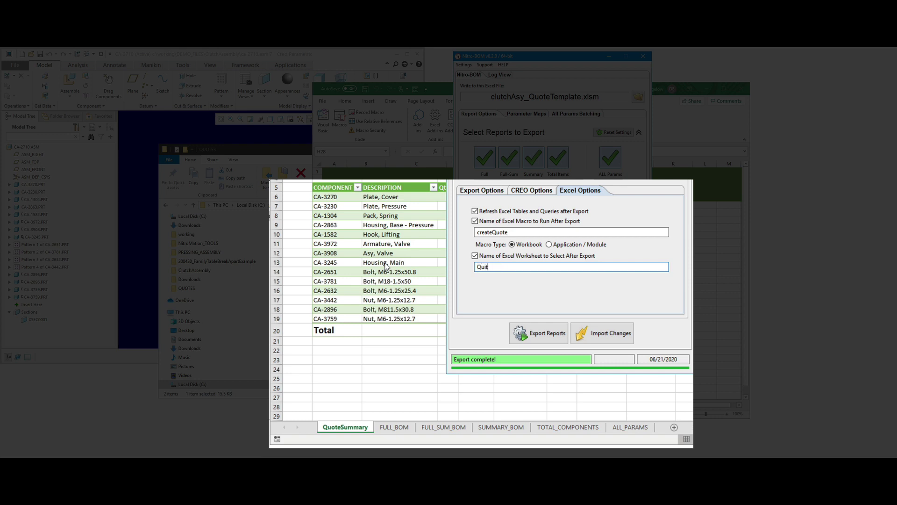
{"action": "key", "text": "BackSpace"}
{"action": "key", "text": "BackSpace"}
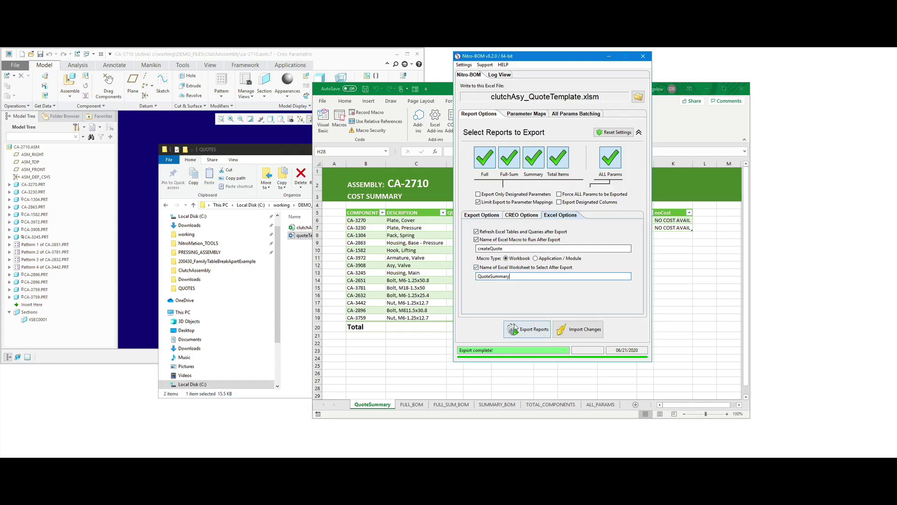
Export the BOM reports to Excel, then show the QUOTES folder with the generated quotation.
{"action": "left_click", "coordinate": [514, 330]}
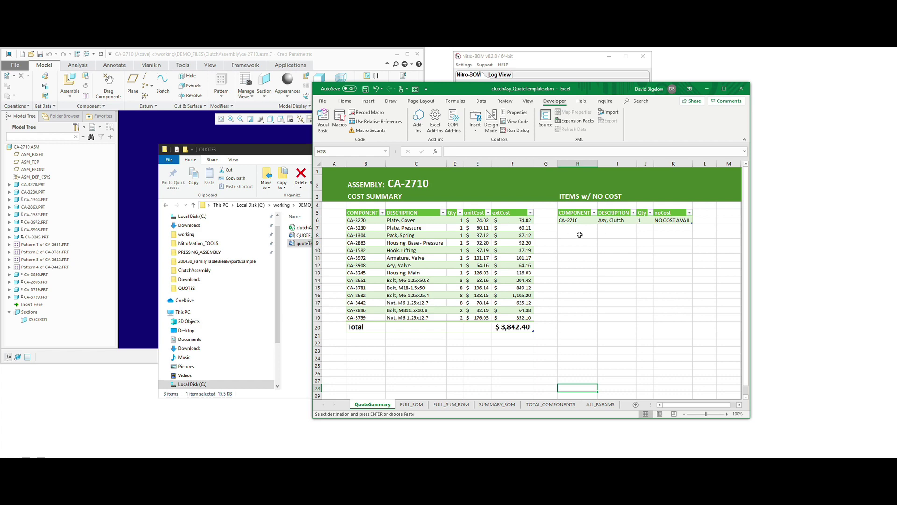
{"action": "left_click", "coordinate": [301, 322]}
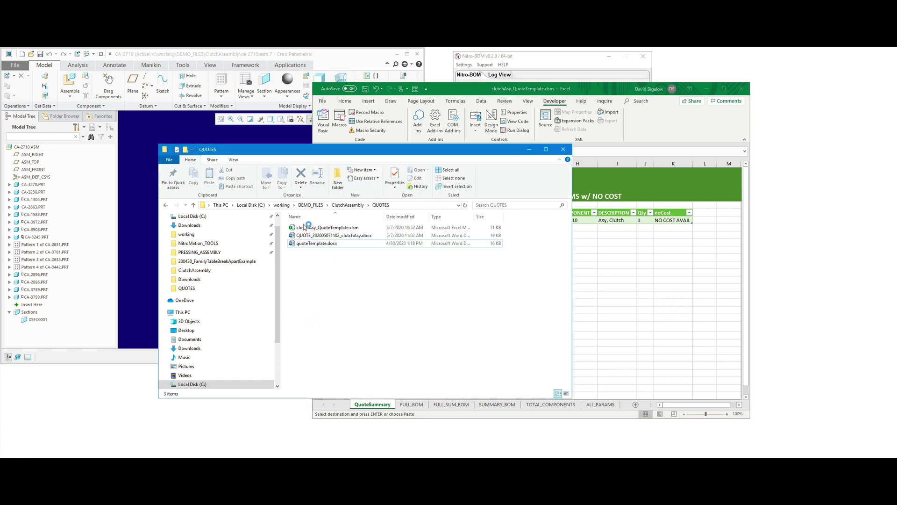
{"action": "double_click", "coordinate": [355, 236]}
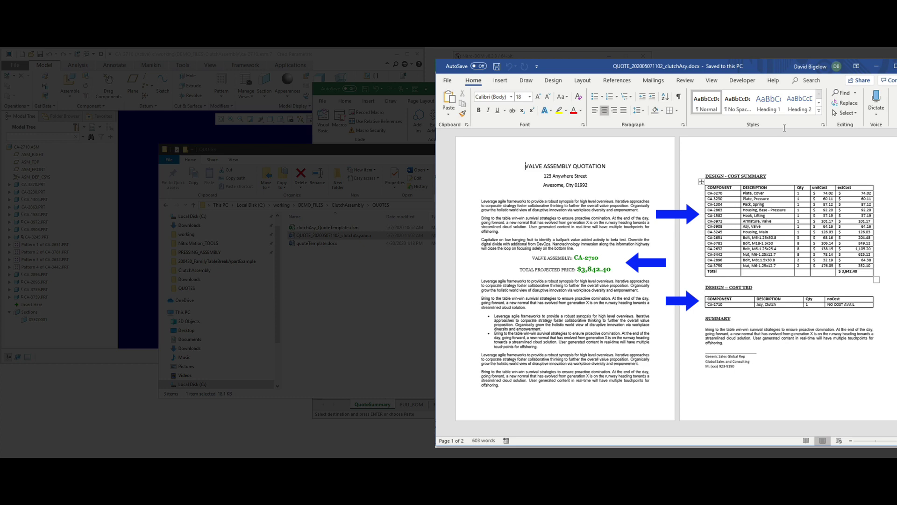
Add two packaged ca-3245.prt housings and a packaged ca-3781.prt bolt to the valve assembly.
{"action": "left_click", "coordinate": [152, 125]}
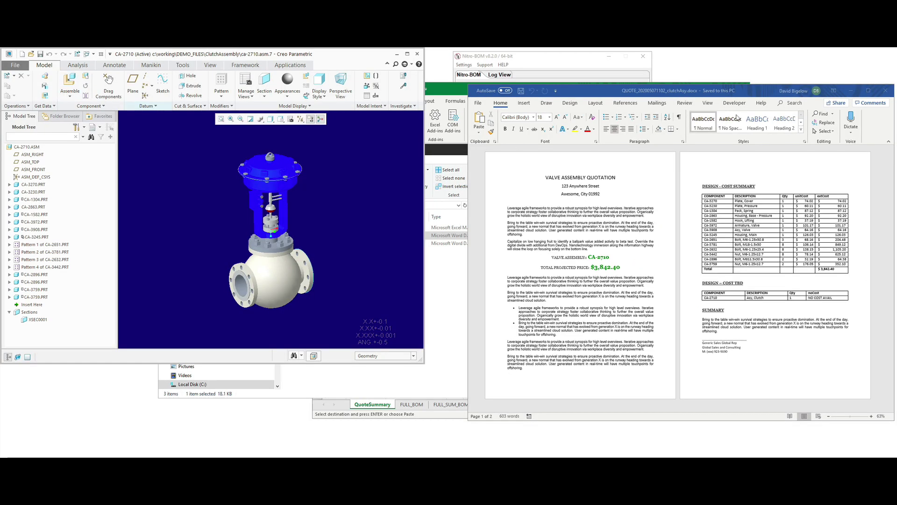
{"action": "left_click", "coordinate": [70, 83]}
{"action": "double_click", "coordinate": [398, 334]}
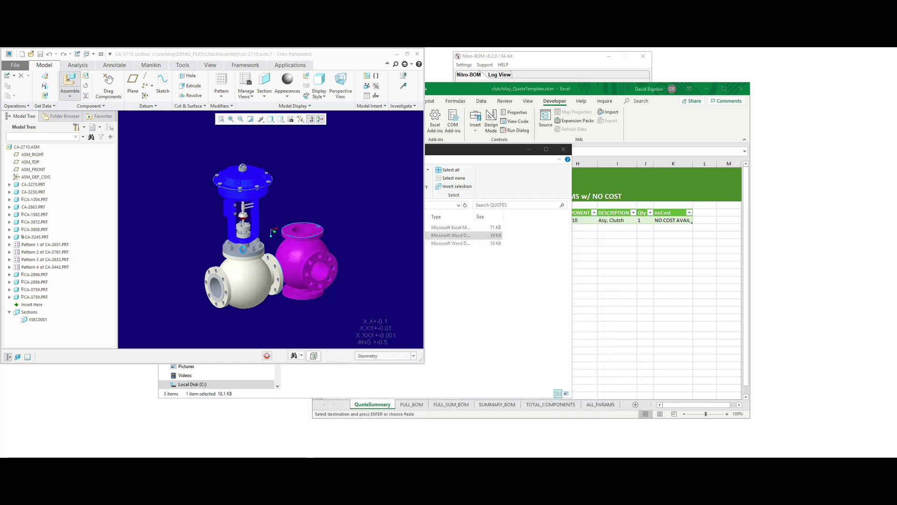
{"action": "middle_click", "coordinate": [90, 79]}
{"action": "left_click", "coordinate": [69, 84]}
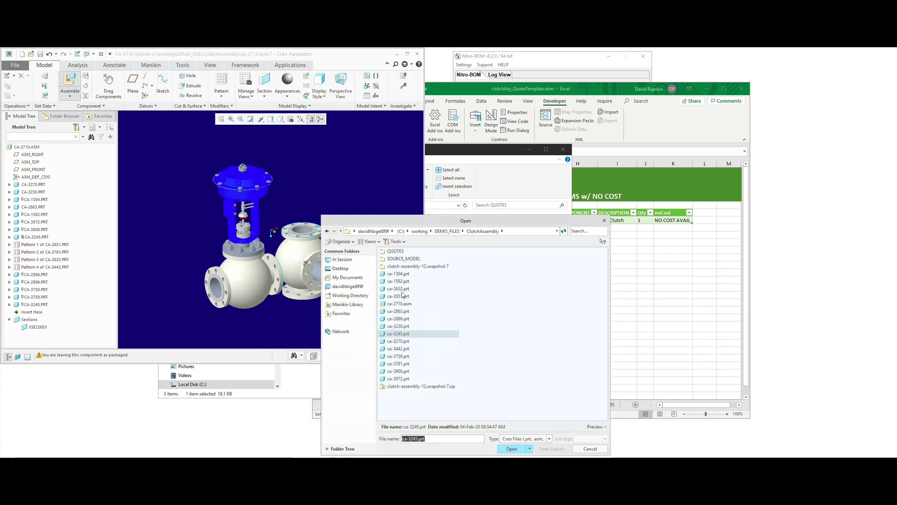
{"action": "double_click", "coordinate": [416, 336]}
{"action": "middle_click", "coordinate": [330, 255]}
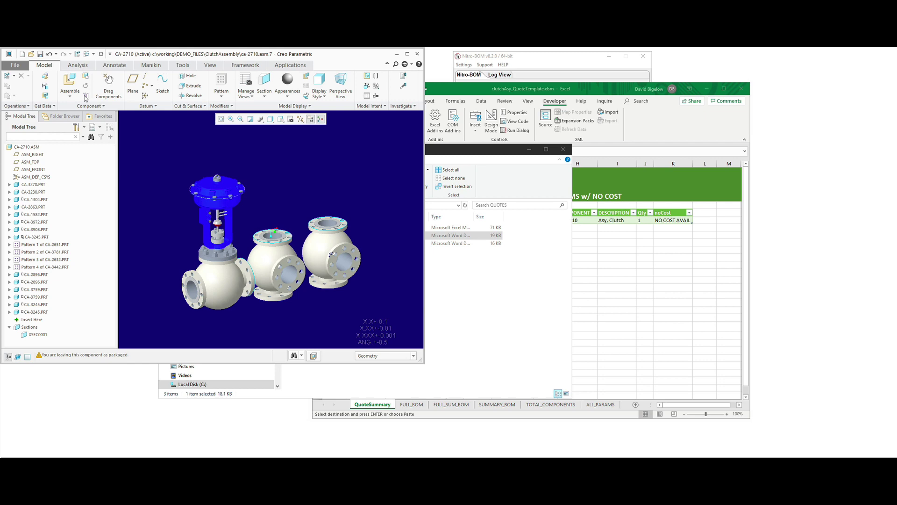
{"action": "left_click", "coordinate": [70, 83]}
{"action": "double_click", "coordinate": [411, 363]}
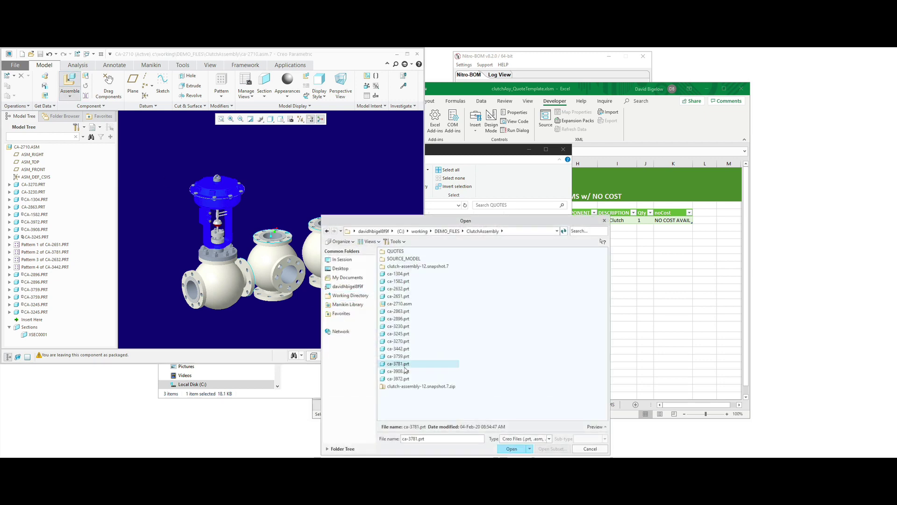
{"action": "middle_click", "coordinate": [245, 247]}
{"action": "left_click", "coordinate": [519, 322]}
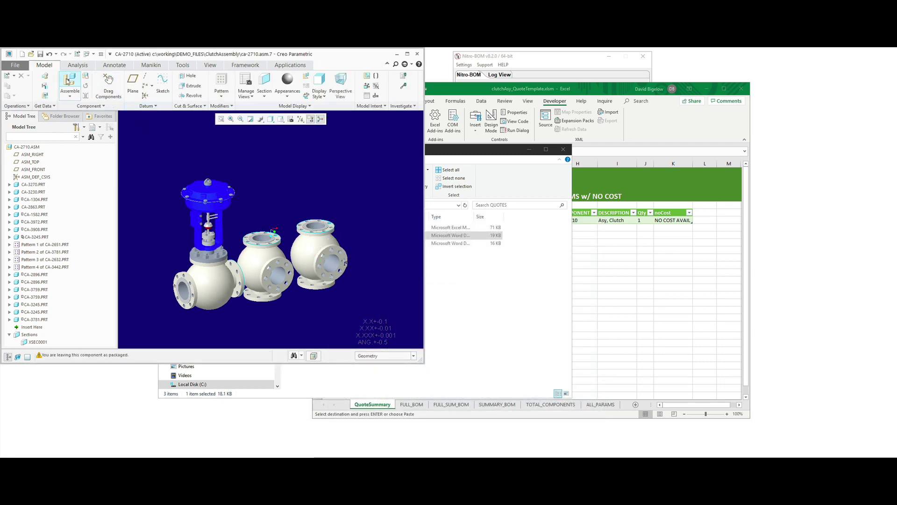
Add prt013.prt and prt007.prt from SOURCE_MODEL as packaged components.
{"action": "left_click", "coordinate": [70, 84]}
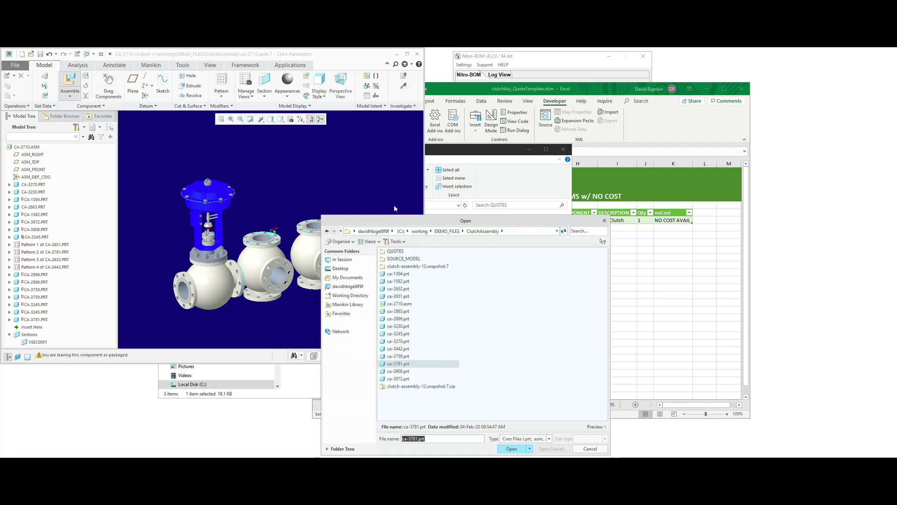
{"action": "double_click", "coordinate": [404, 258]}
{"action": "double_click", "coordinate": [397, 340]}
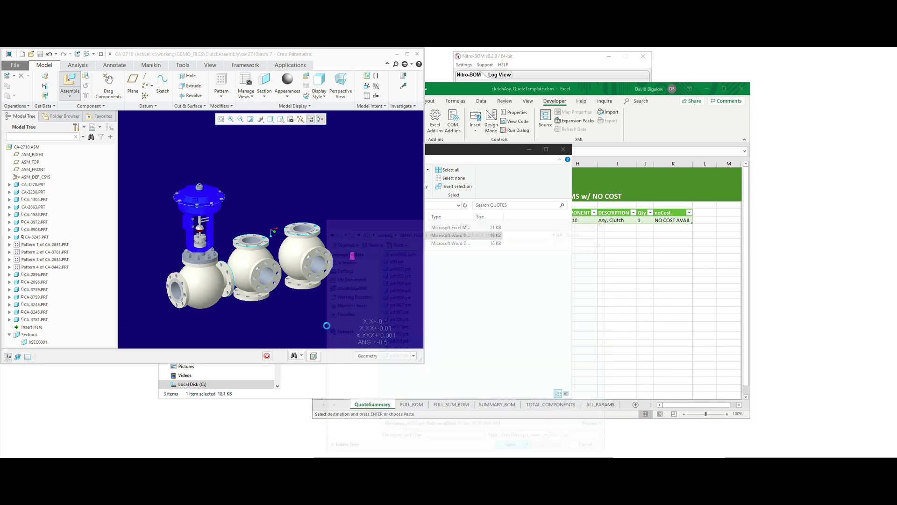
{"action": "middle_click", "coordinate": [326, 326]}
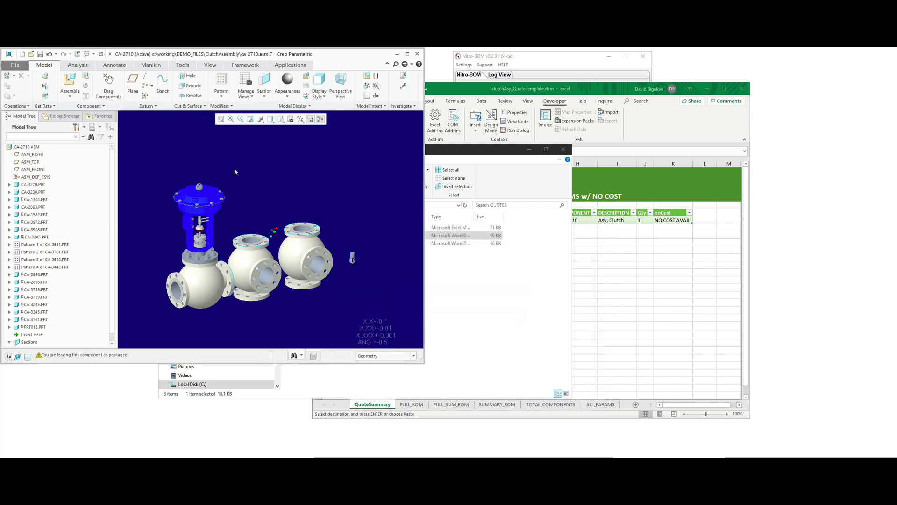
{"action": "left_click", "coordinate": [79, 87]}
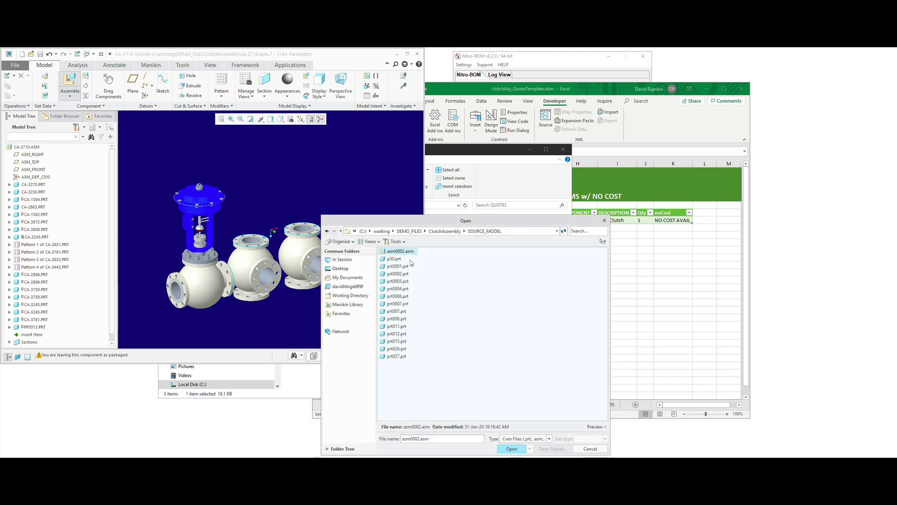
{"action": "left_click", "coordinate": [397, 334]}
{"action": "double_click", "coordinate": [402, 312]}
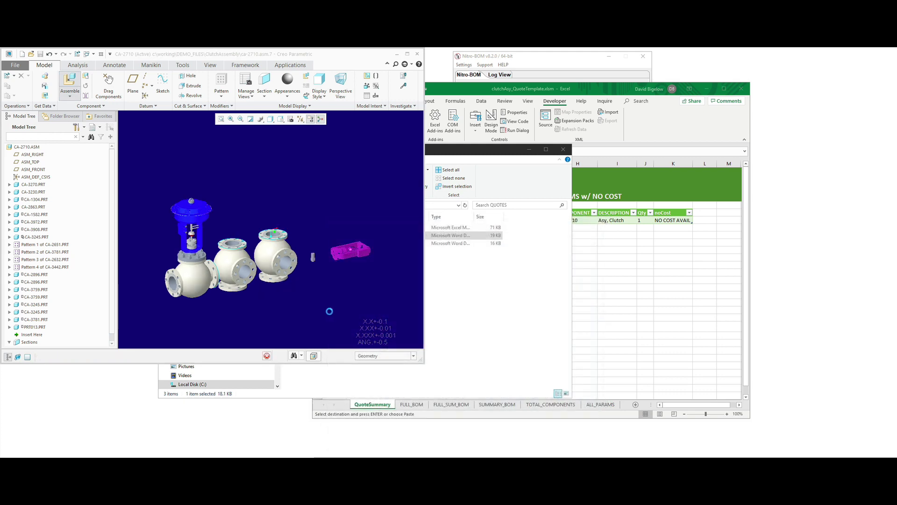
{"action": "middle_click", "coordinate": [331, 310]}
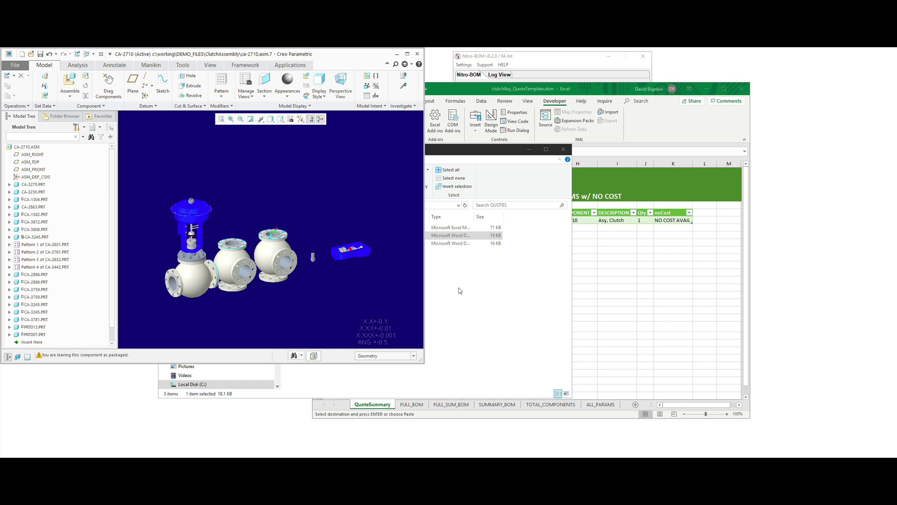
Re-export the updated BOM reports from Nitro-BOM and bring up the QUOTES folder.
{"action": "left_click", "coordinate": [560, 71]}
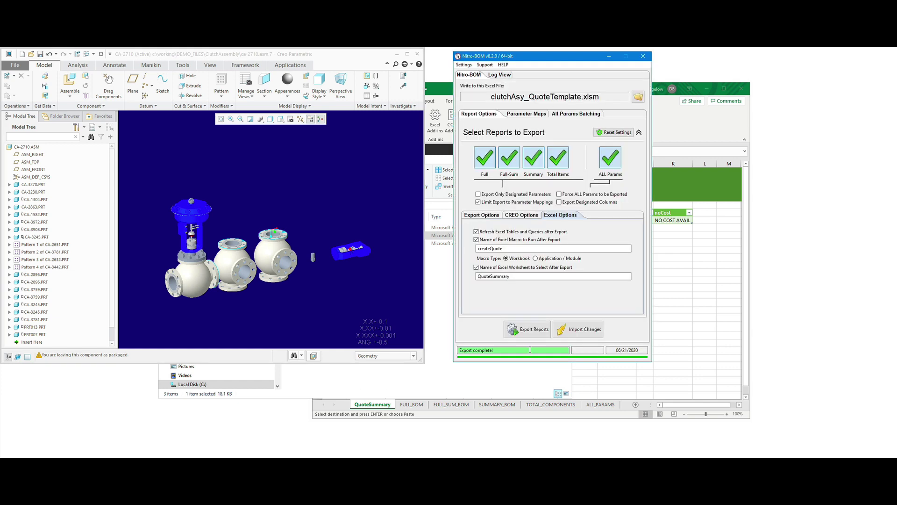
{"action": "left_click", "coordinate": [536, 330]}
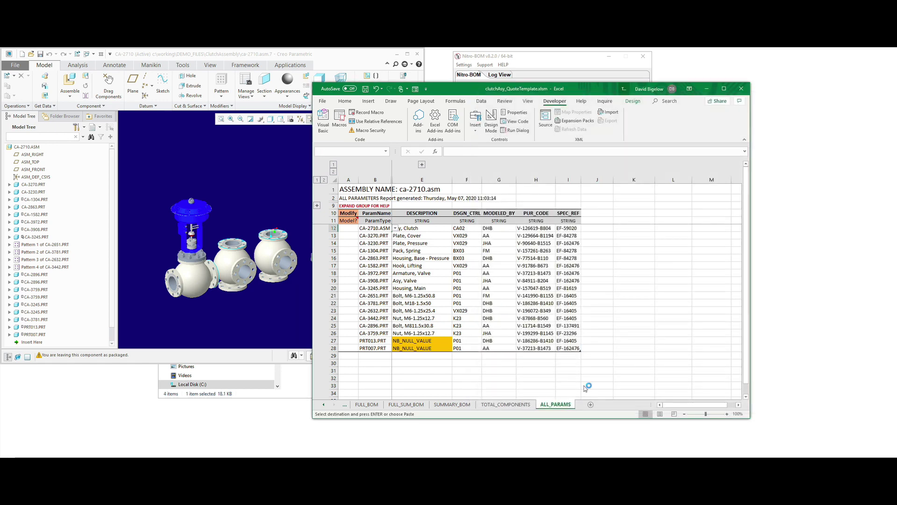
{"action": "left_click", "coordinate": [296, 392]}
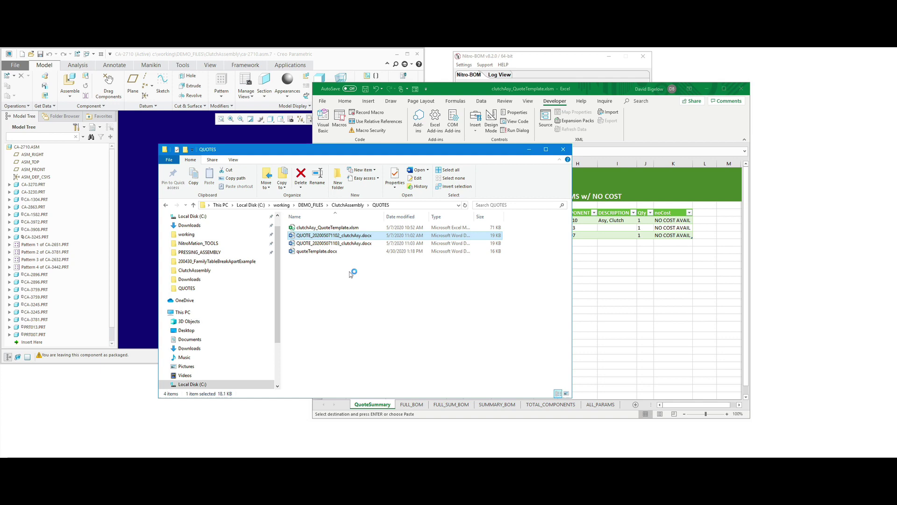
{"action": "double_click", "coordinate": [358, 244]}
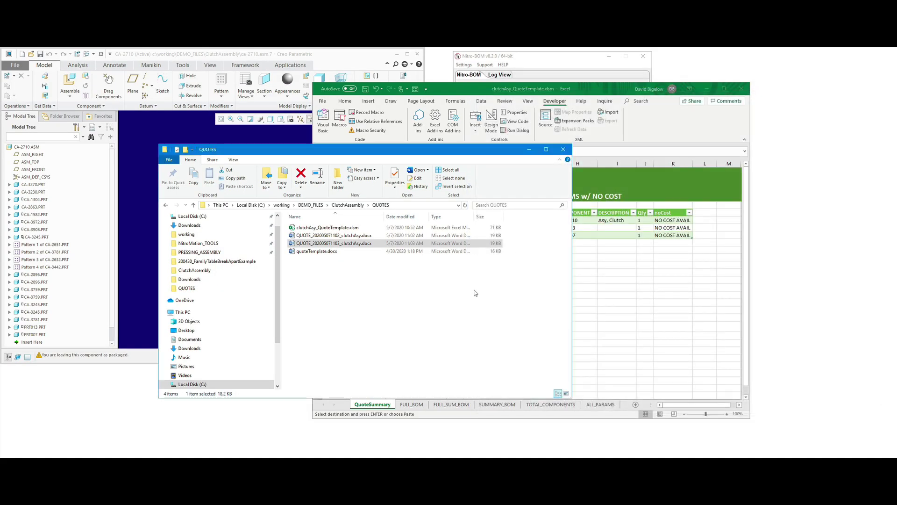
{"action": "left_click", "coordinate": [549, 57]}
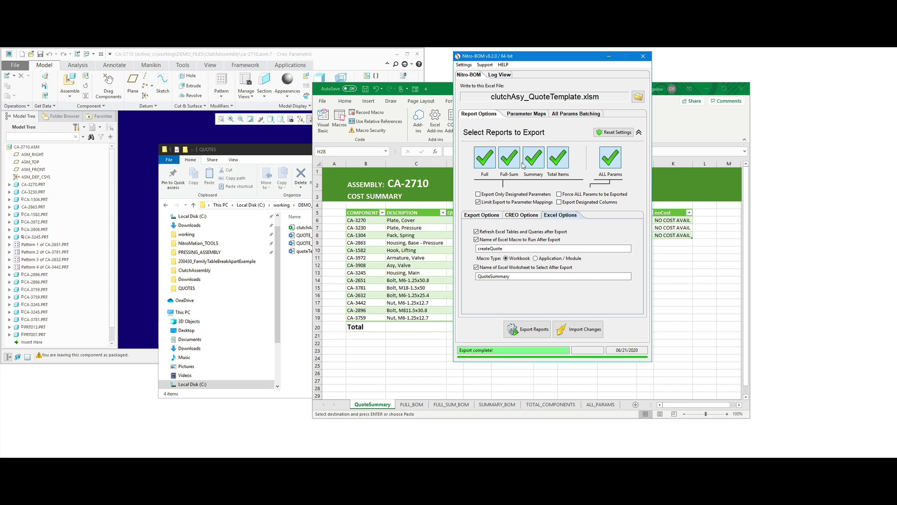